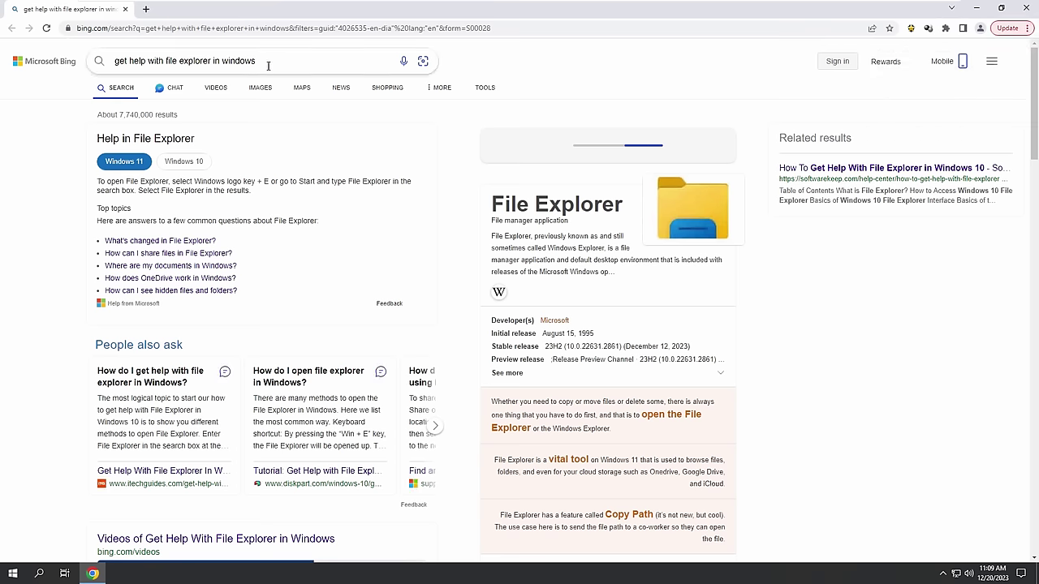
Select part of the File Explorer search query in the Bing results
{"action": "mouse_move", "coordinate": [262, 62]}
{"action": "left_mouse_down"}
{"action": "mouse_move", "coordinate": [78, 65]}
{"action": "mouse_move", "coordinate": [66, 74]}
{"action": "left_mouse_up"}
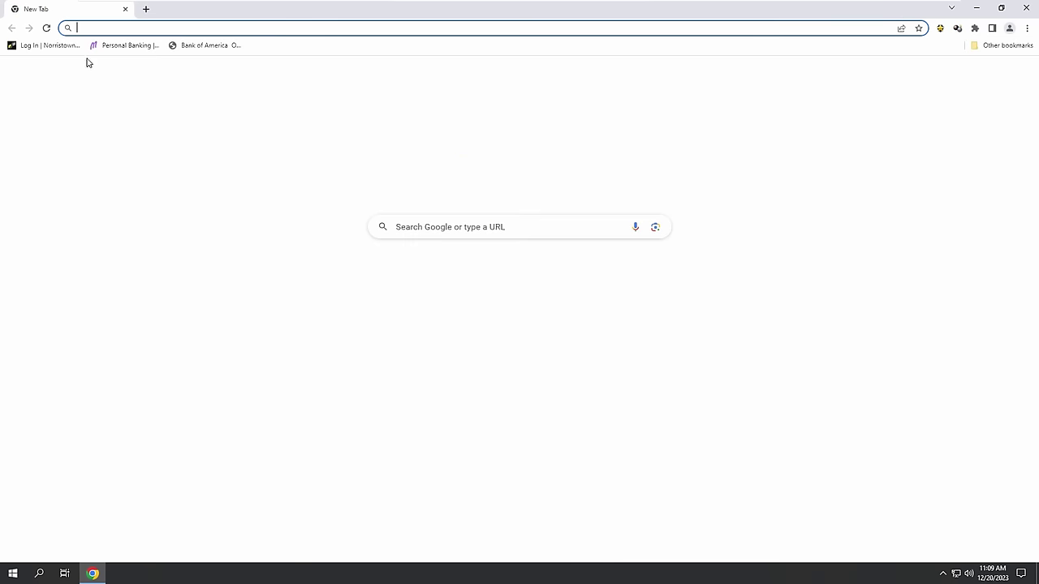
{"action": "left_click", "coordinate": [82, 27]}
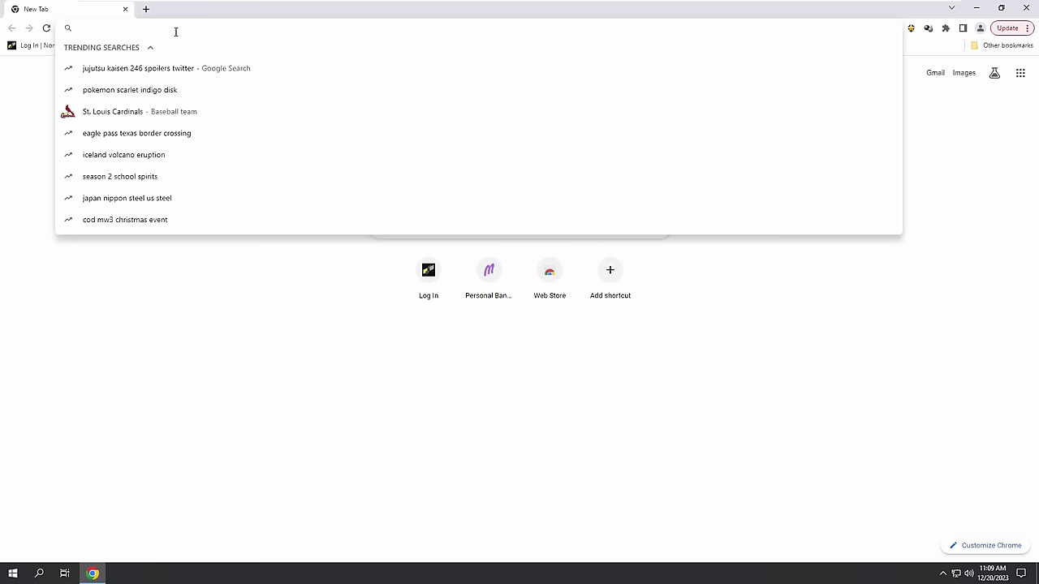
{"action": "type", "text": "ww"}
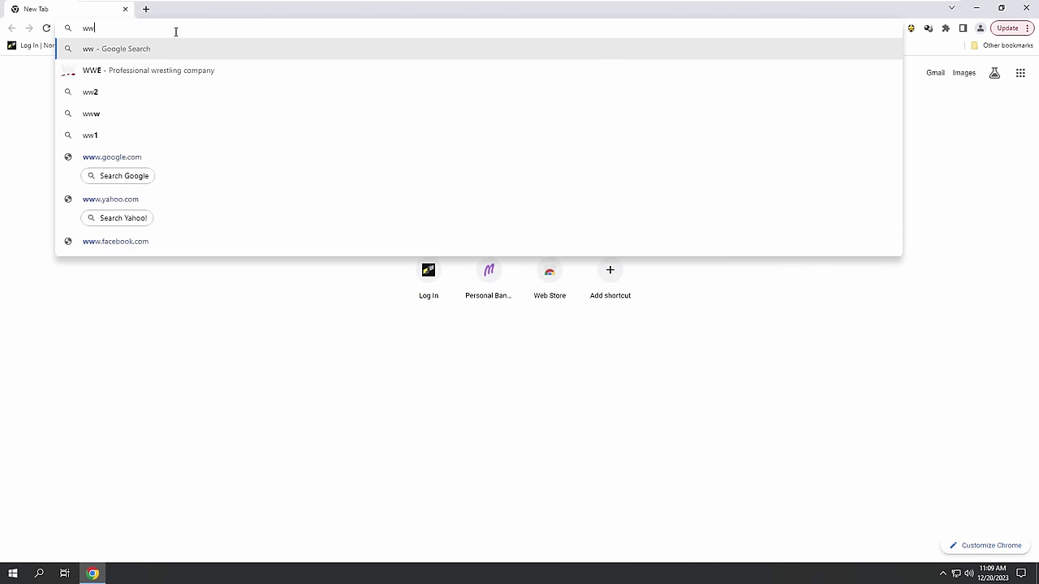
{"action": "type", "text": "w"}
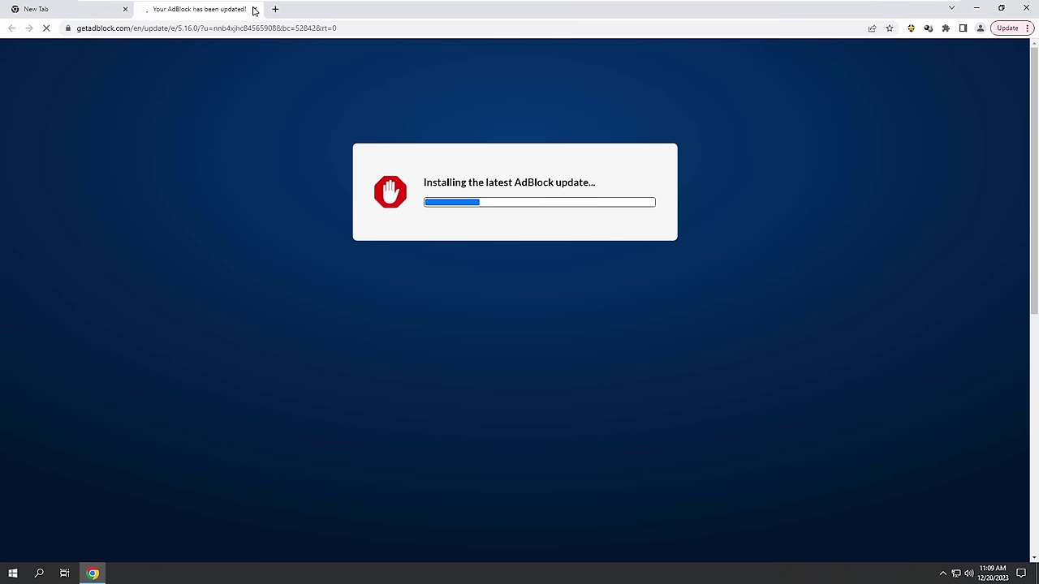
{"action": "left_click", "coordinate": [254, 9]}
{"action": "left_click", "coordinate": [177, 28]}
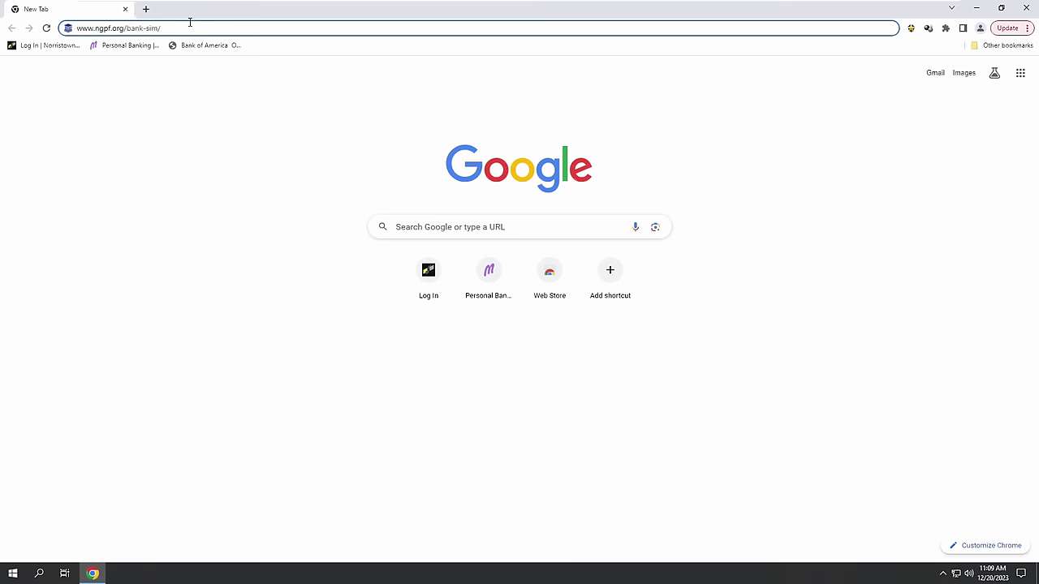
{"action": "key", "text": "BackSpace"}
{"action": "key", "text": "BackSpace"}
{"action": "key", "text": "BackSpace"}
{"action": "key", "text": "BackSpace"}
{"action": "key", "text": "BackSpace"}
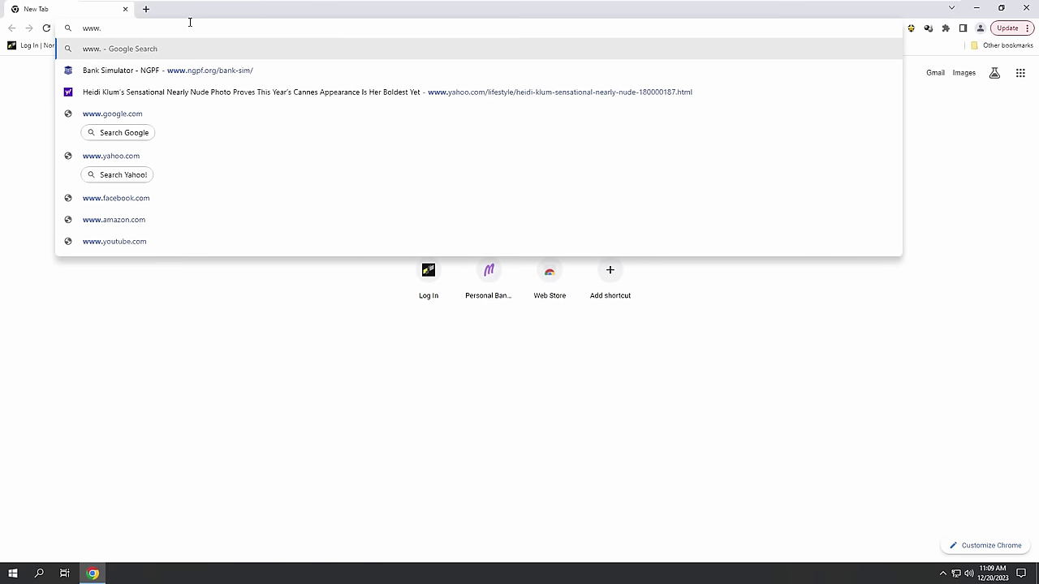
{"action": "type", "text": "ul"}
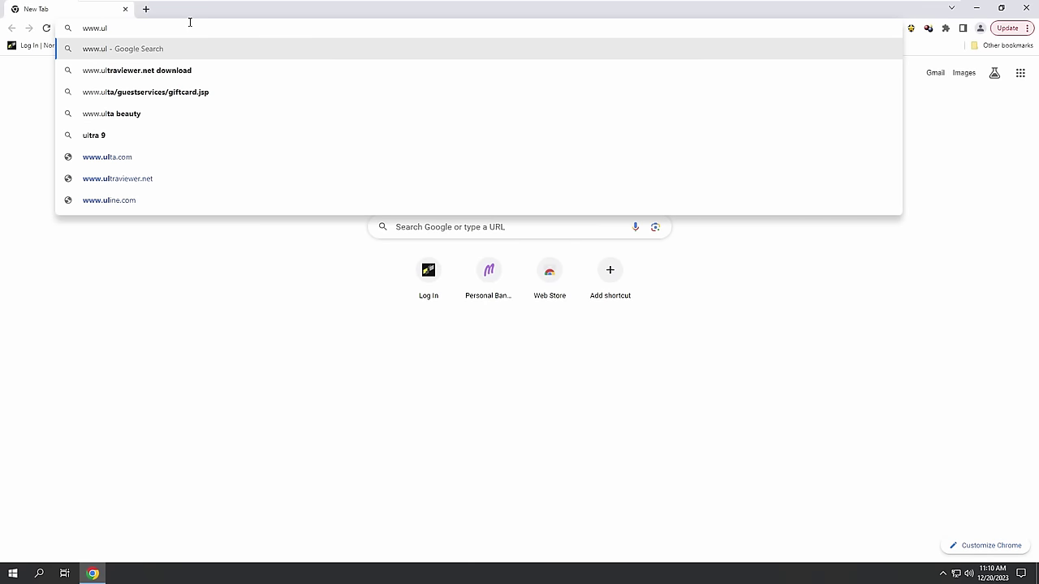
{"action": "type", "text": "tr"}
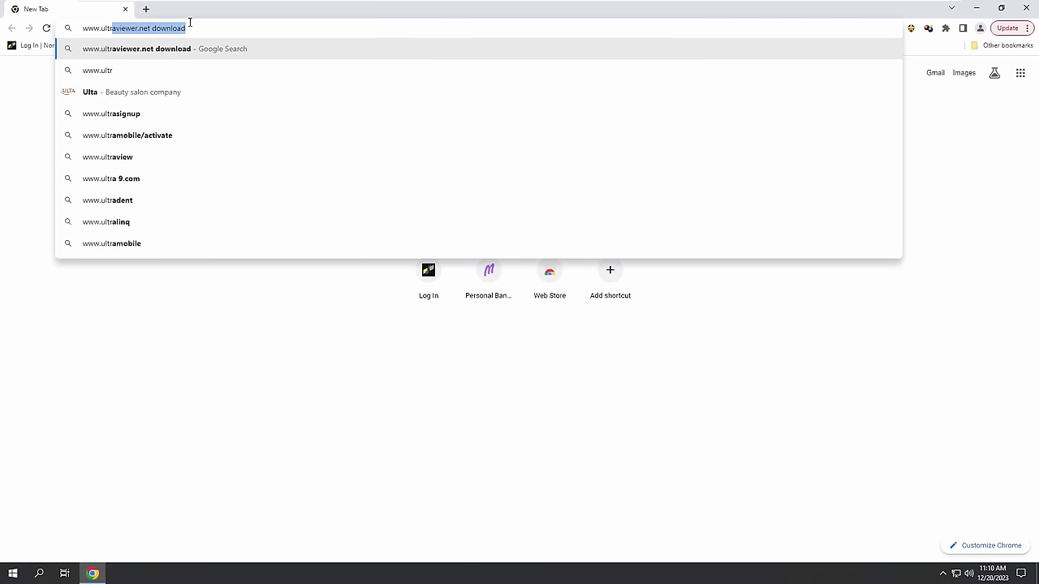
{"action": "type", "text": "a"}
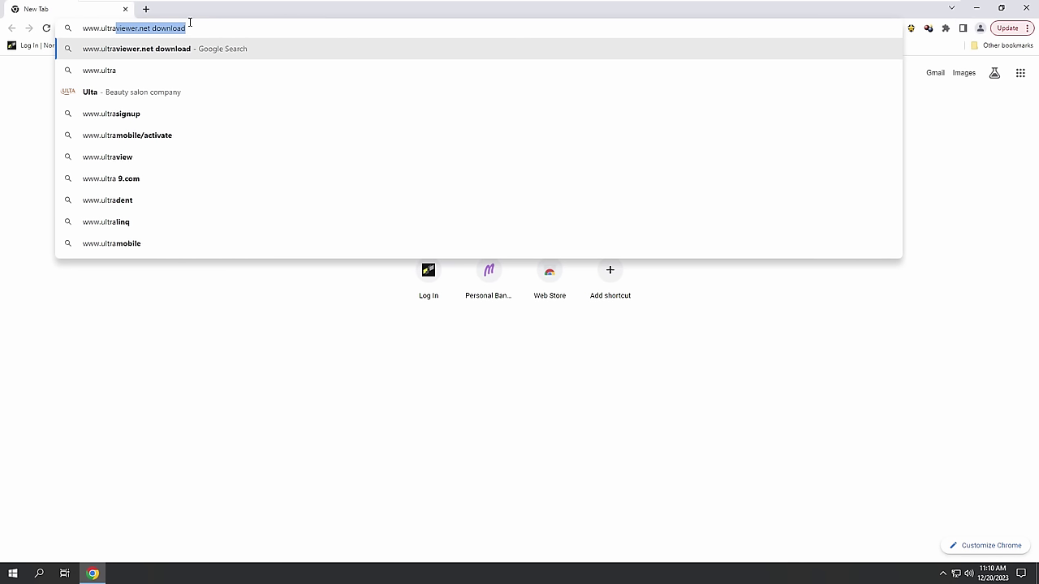
{"action": "key", "text": "Return"}
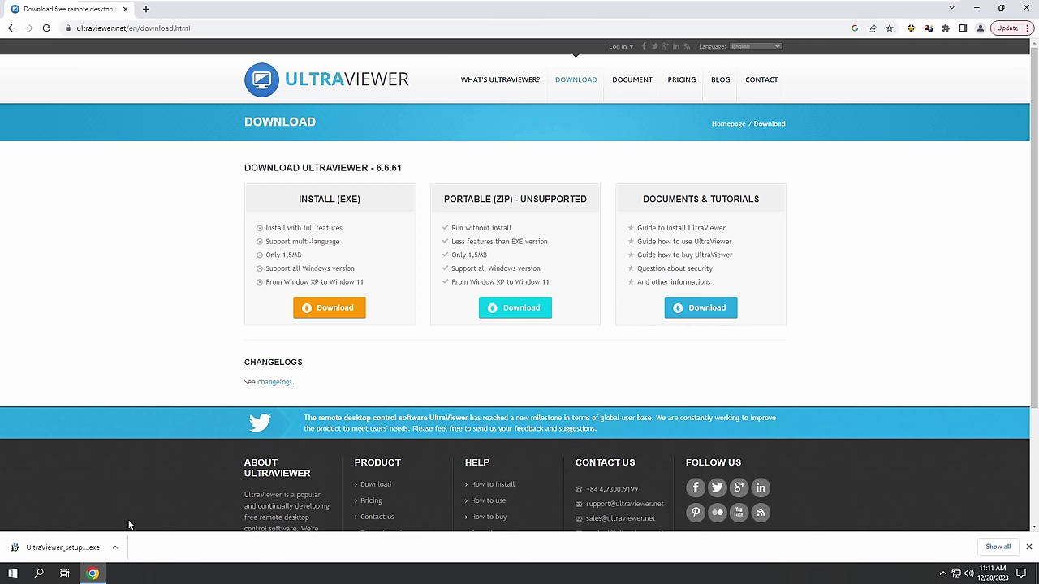
Install UltraViewer from the downloaded setup using default folders, finishing with Launch UltraViewer checked
{"action": "left_click", "coordinate": [77, 548]}
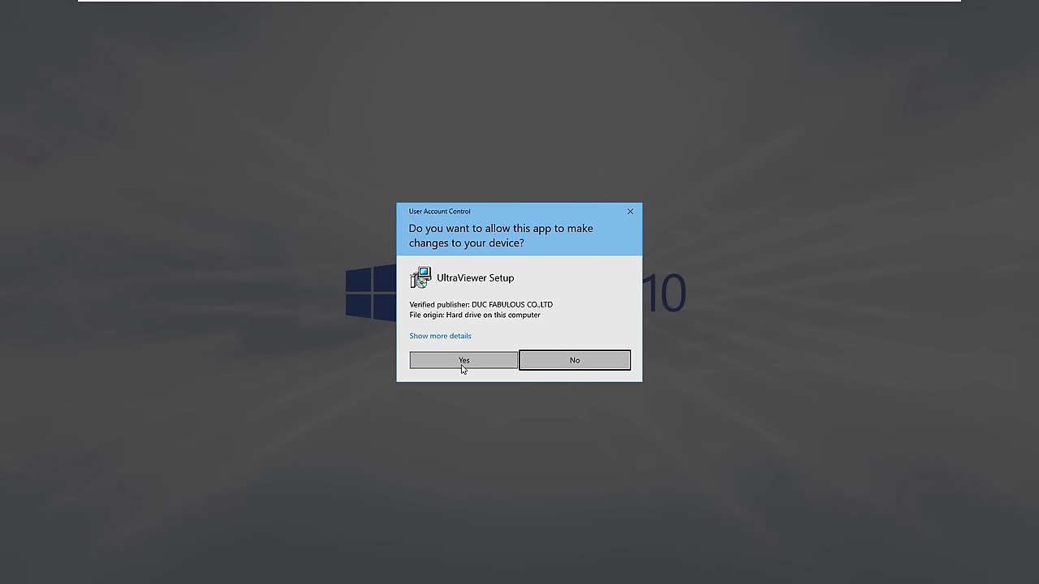
{"action": "left_click", "coordinate": [463, 364]}
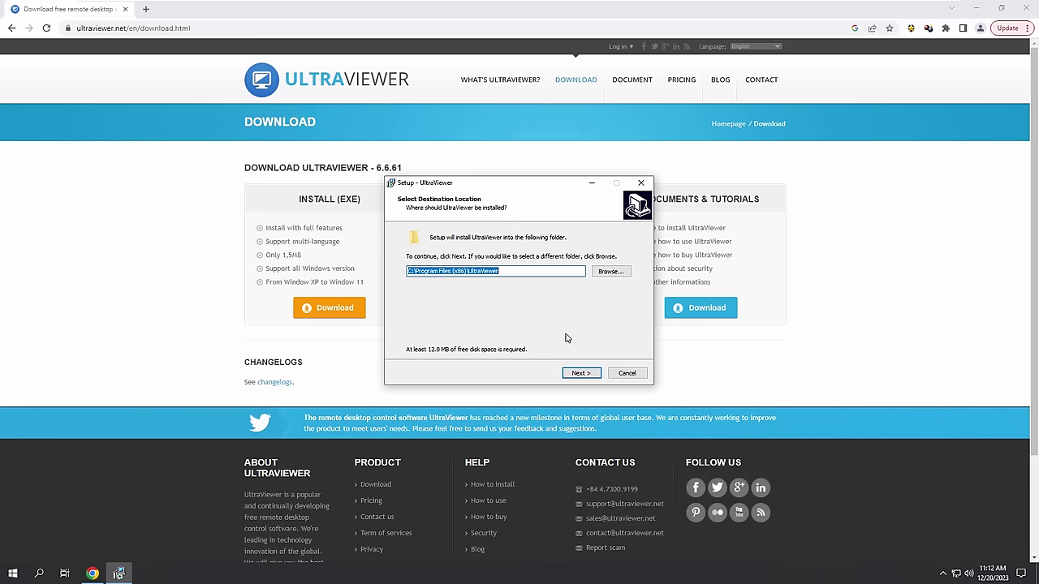
{"action": "left_click", "coordinate": [578, 374]}
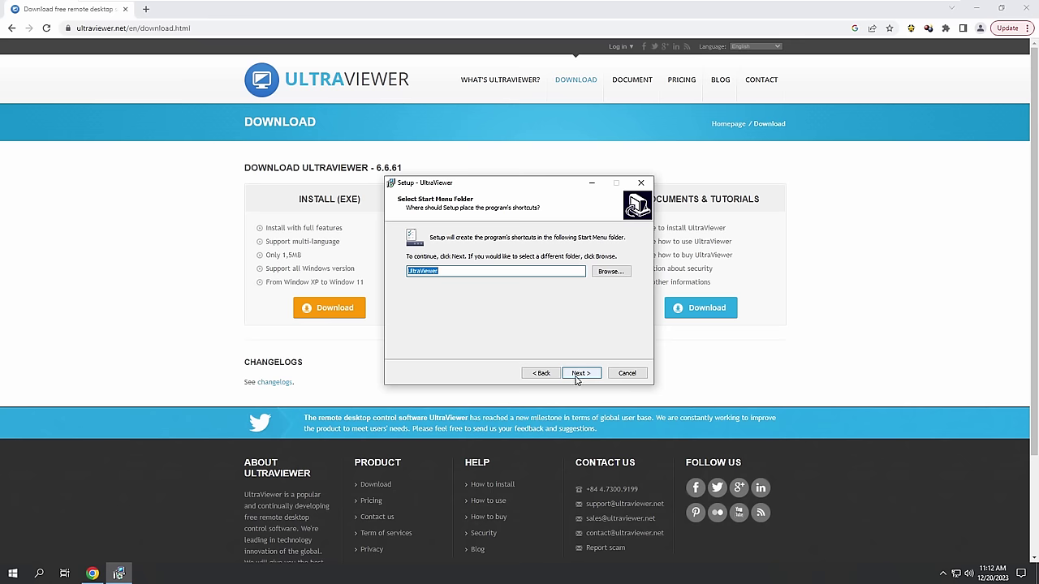
{"action": "left_click", "coordinate": [578, 378]}
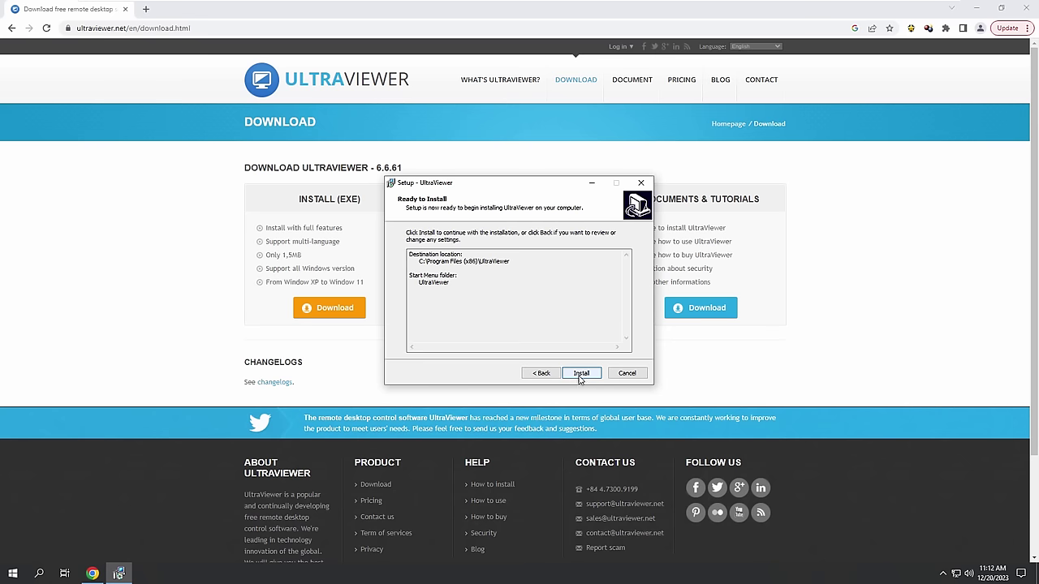
{"action": "left_click", "coordinate": [581, 374]}
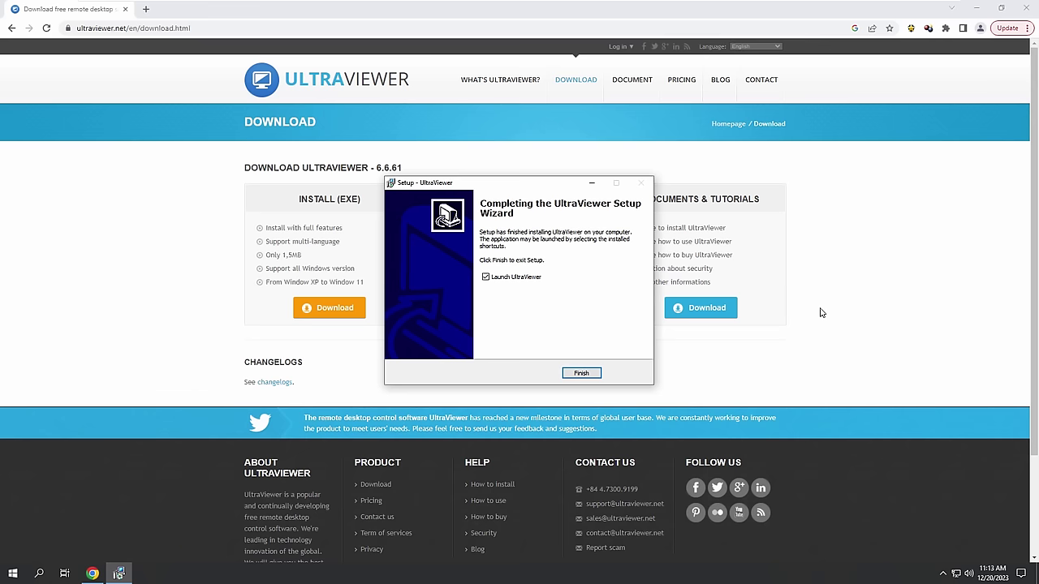
{"action": "key", "text": "Return"}
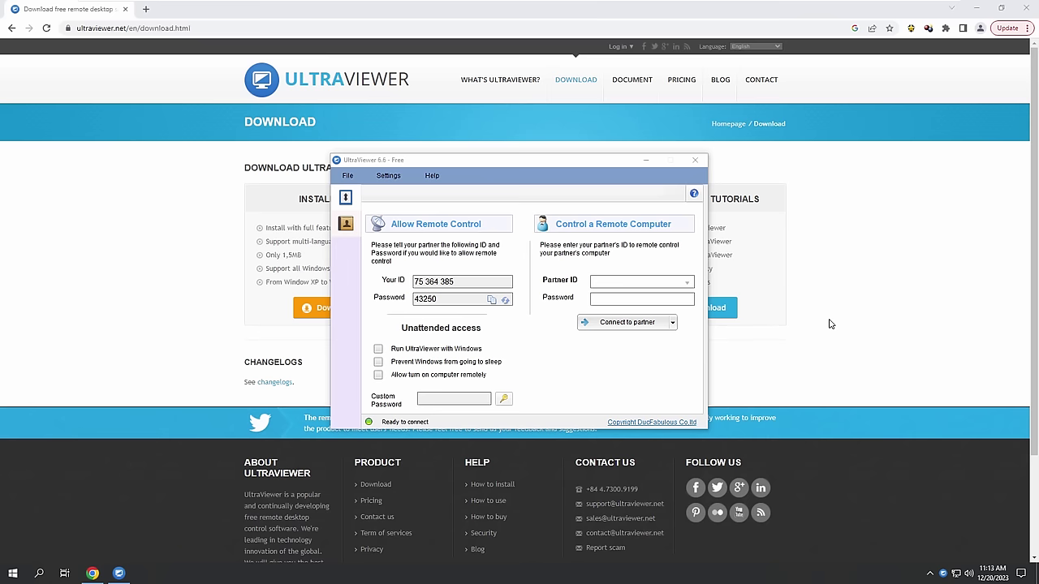
Bring the UltraViewer window with its ID and password to the front
{"action": "left_click", "coordinate": [603, 282]}
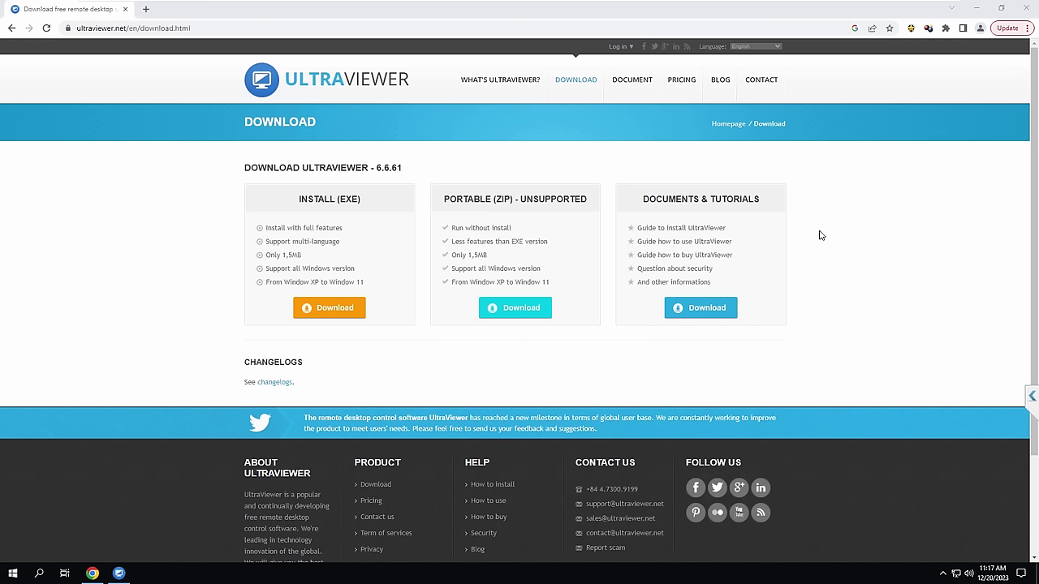
Load the pasted REFUND FORM Google Forms URL in a new tab
{"action": "left_click", "coordinate": [146, 8]}
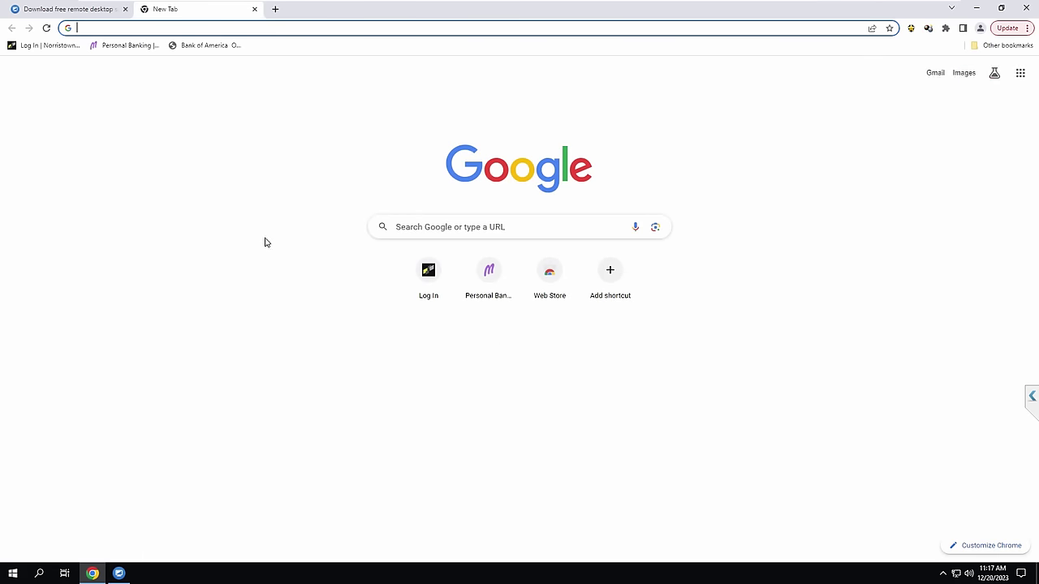
{"action": "type", "text": "https://docs.google.com/forms/d/e/1FAIpQLSfGCdhBAz5hMqXLaMiSJ81GSqSx2xkXZbt4RESZx8xVQ2kzYQ/viewform?pli=1"}
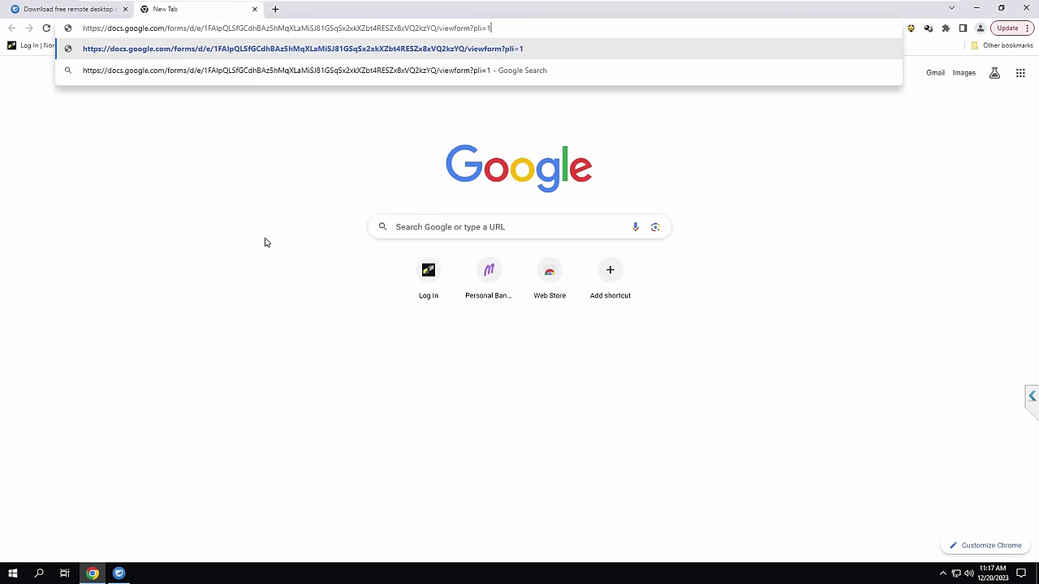
{"action": "key", "text": "Return"}
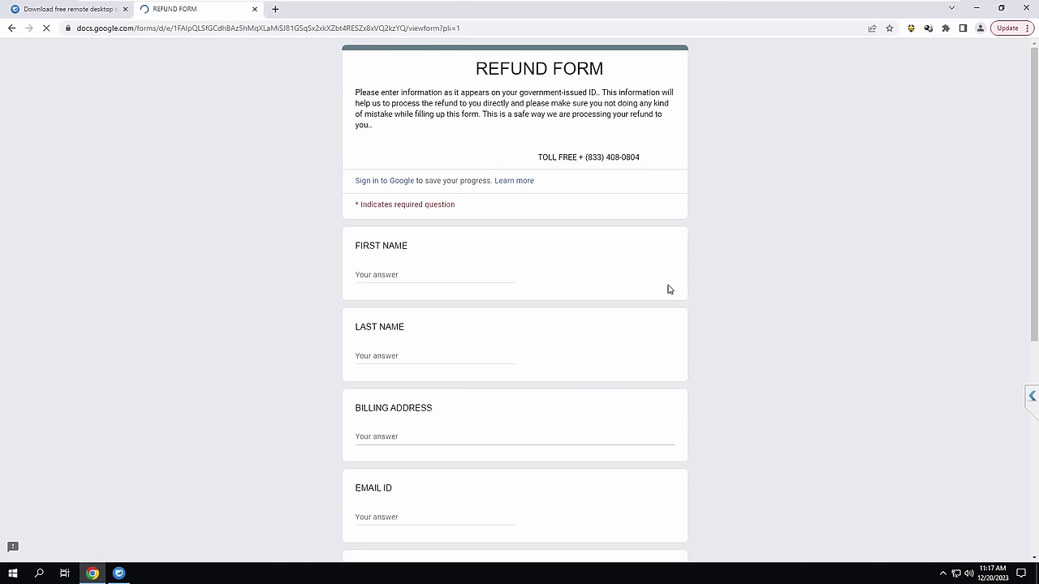
Enter the first name and last name, and start typing the billing address on the refund form
{"action": "left_click", "coordinate": [408, 272]}
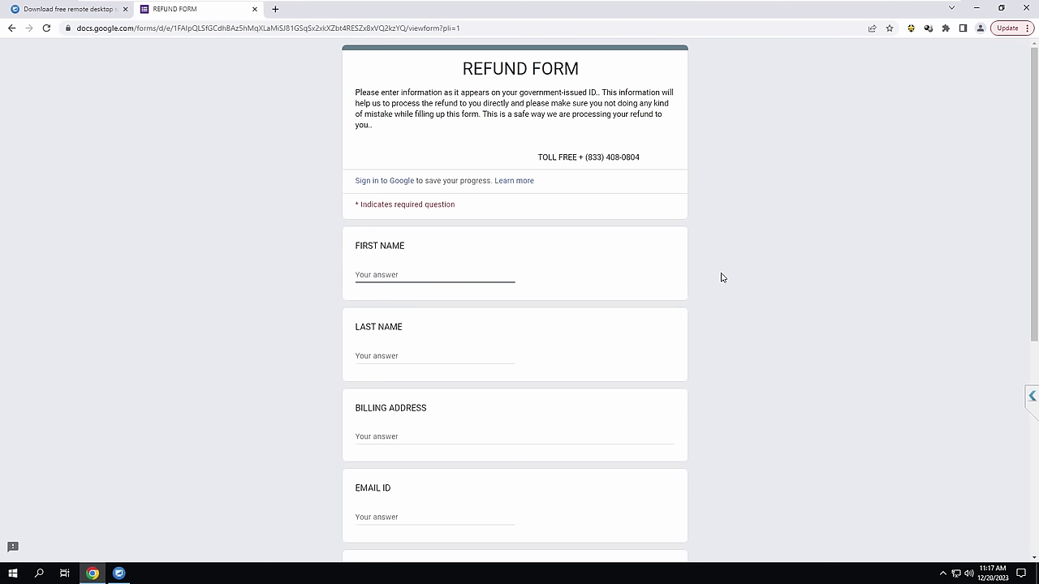
{"action": "left_click", "coordinate": [364, 352]}
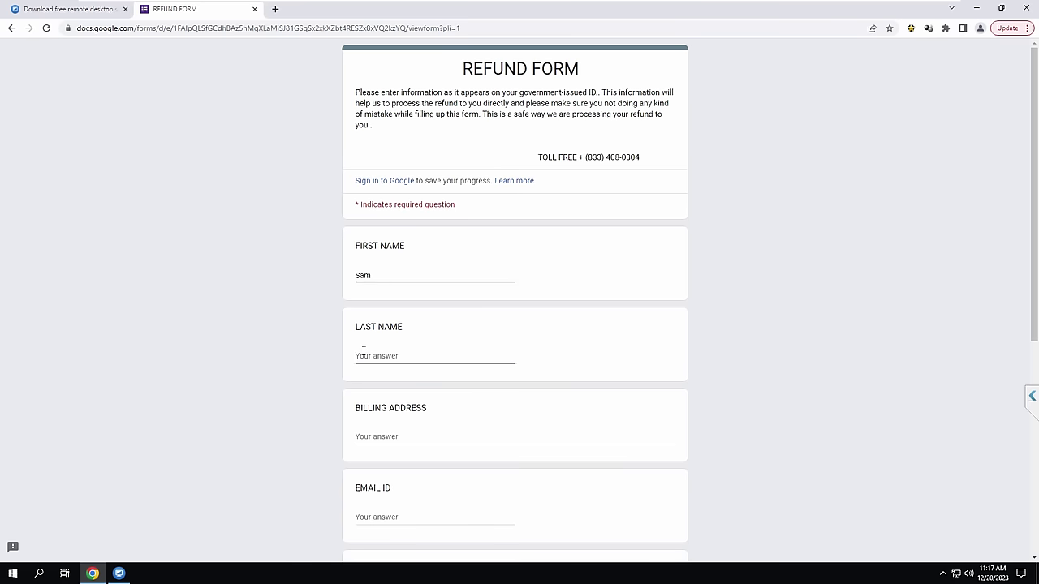
{"action": "scroll", "coordinate": [363, 350], "scroll_direction": "down", "scroll_amount": 1}
{"action": "left_click", "coordinate": [462, 376]}
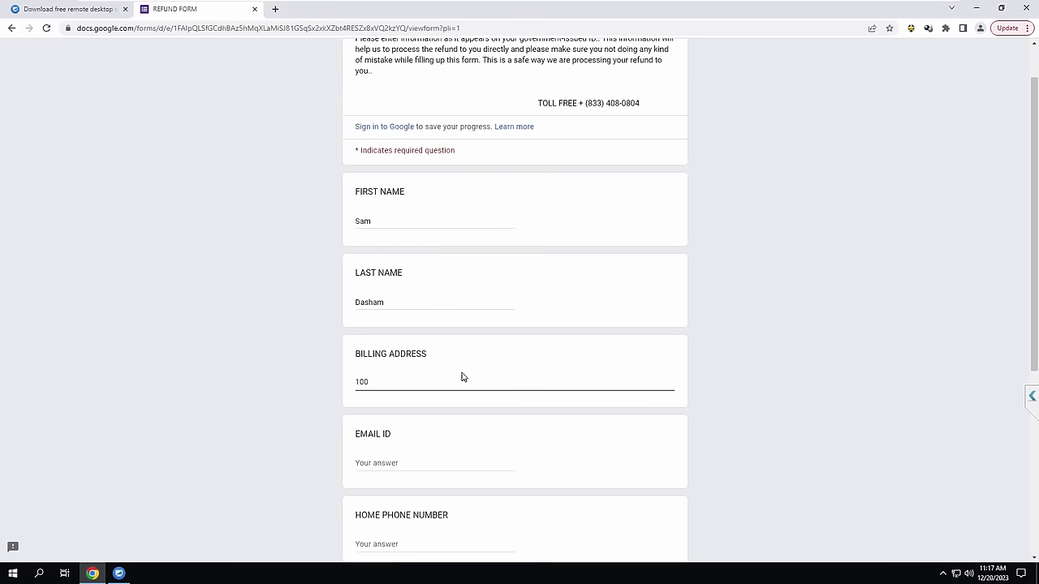
Continue to the next page, enter refund amount 299.99 and bank BofA, and submit
{"action": "left_click", "coordinate": [348, 479]}
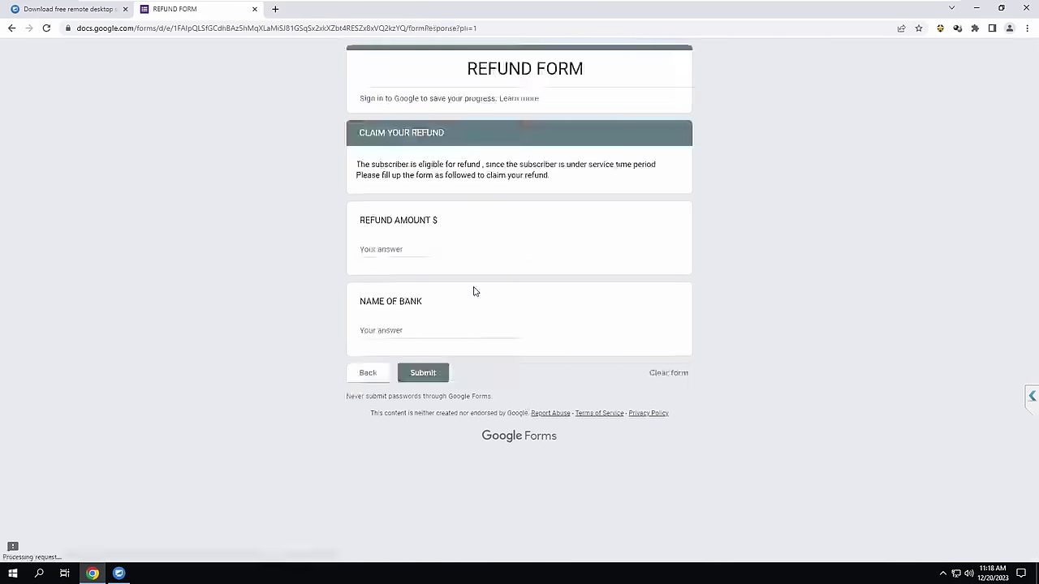
{"action": "left_click", "coordinate": [388, 244]}
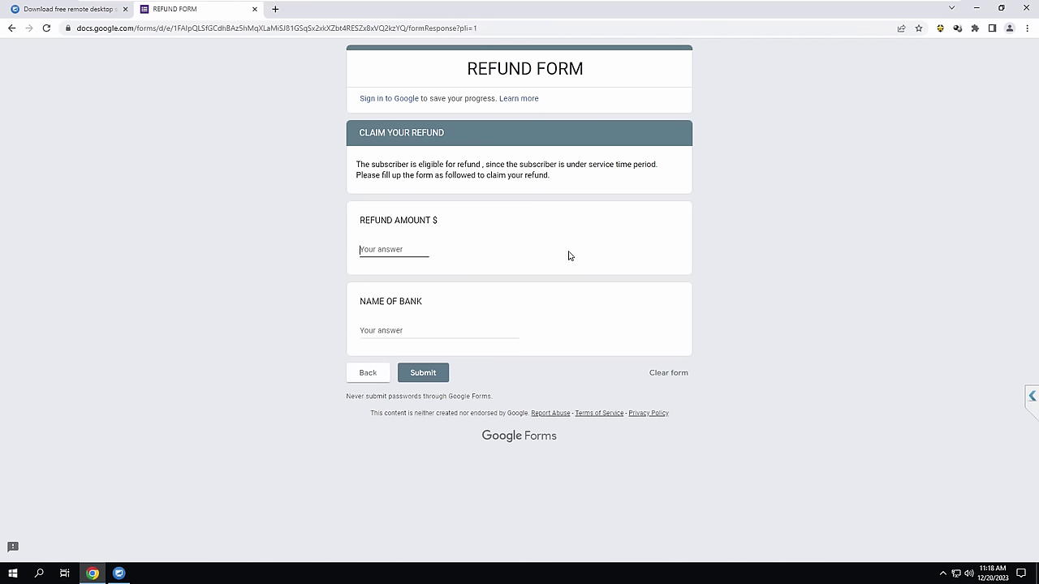
{"action": "type", "text": "299.99"}
{"action": "left_click", "coordinate": [402, 329]}
{"action": "type", "text": "BofA"}
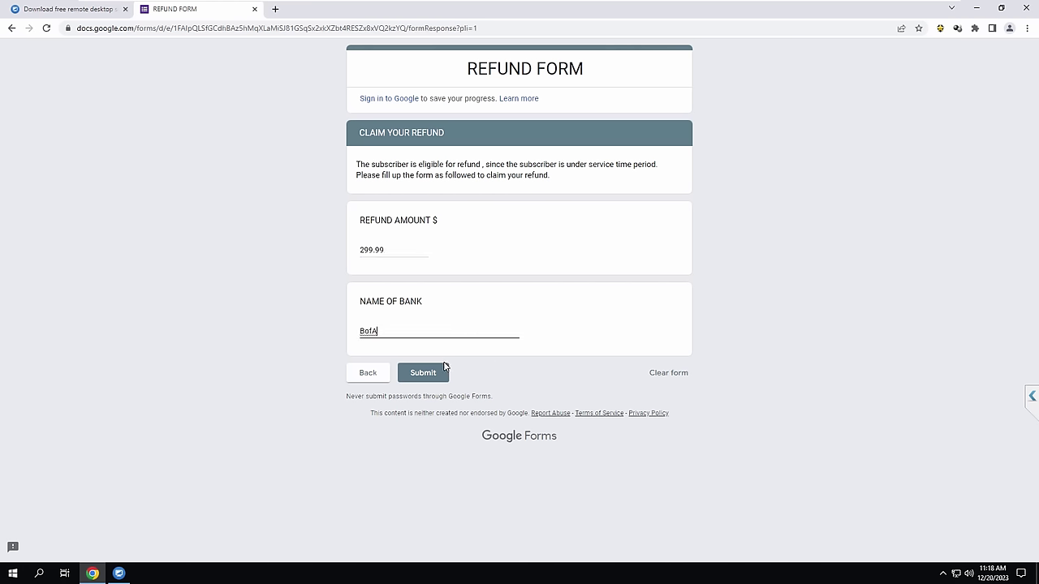
{"action": "left_click", "coordinate": [421, 377]}
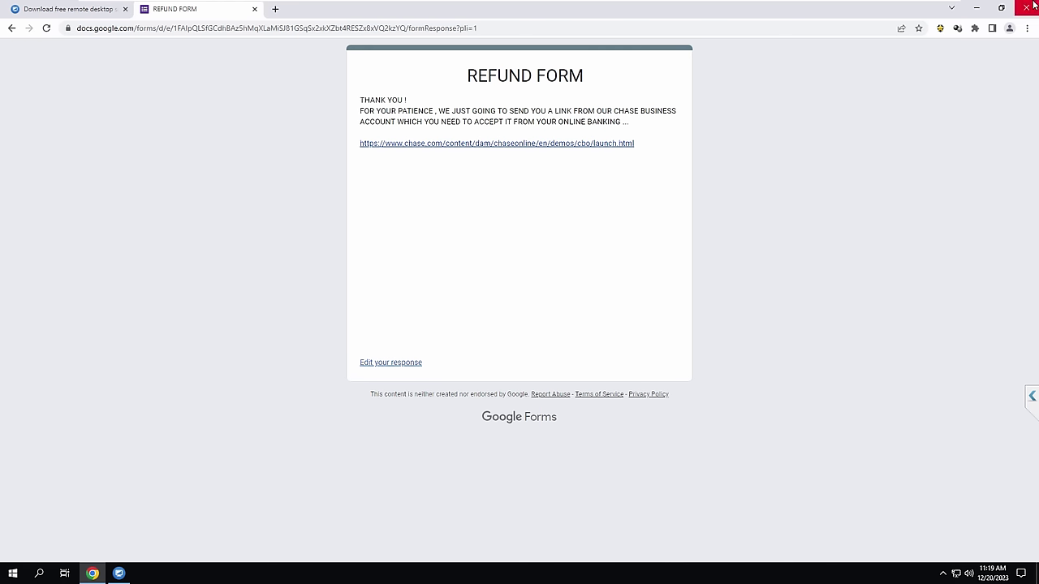
Open the Online Banking Simulator from the Chrome menu and reveal its sign-in options
{"action": "left_click", "coordinate": [1027, 31]}
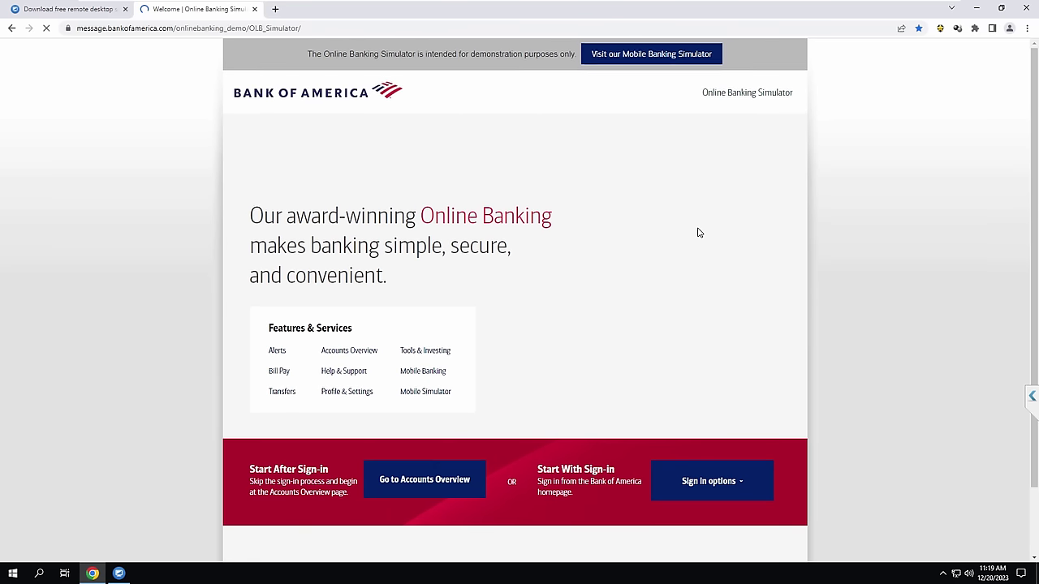
{"action": "left_click", "coordinate": [696, 423]}
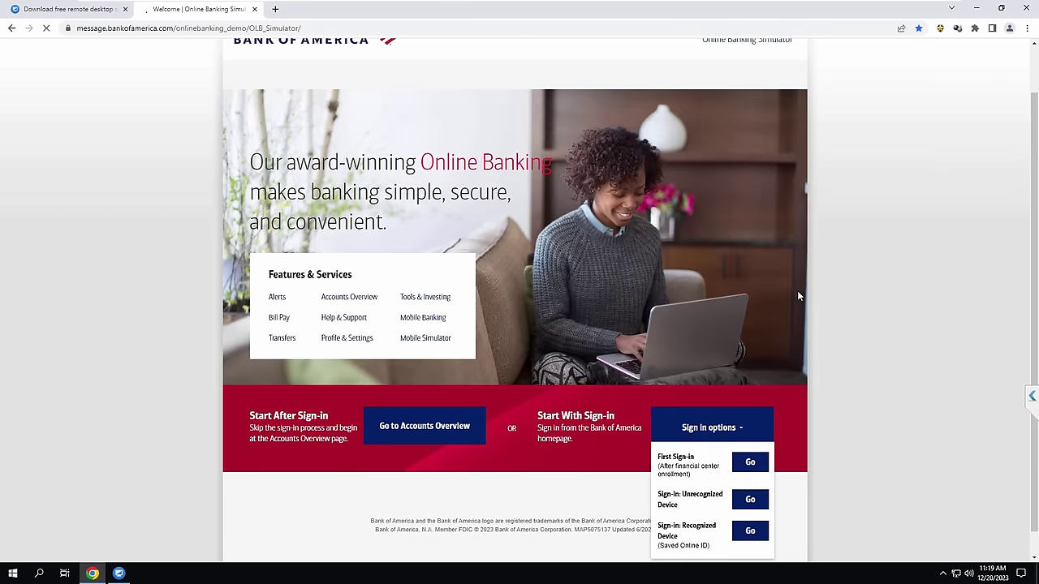